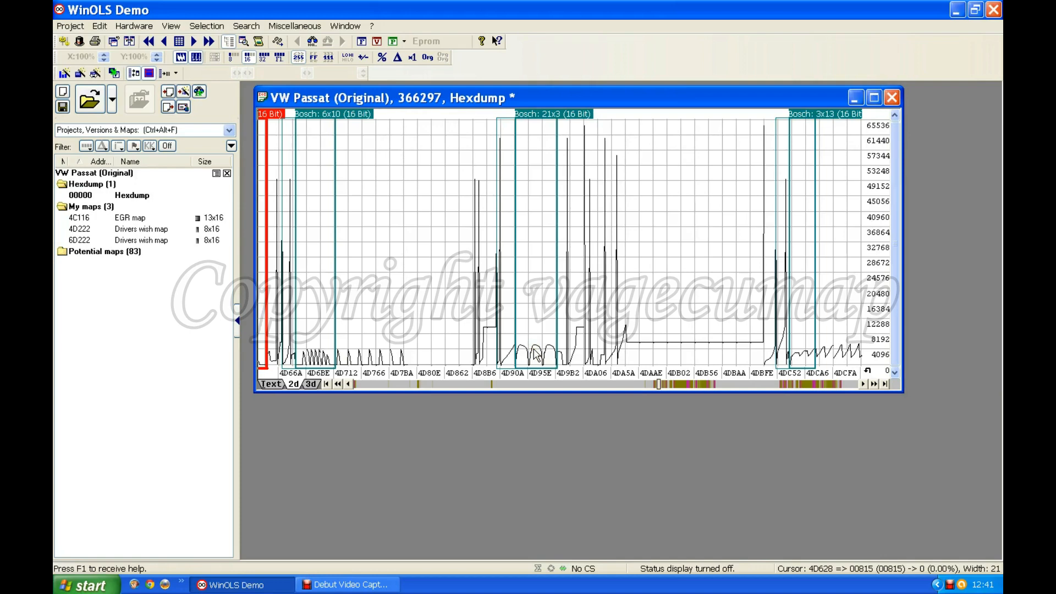
Open the Bosch 21x3 potential map from the hexdump in its own map window and reposition that window
double_click(533, 346)
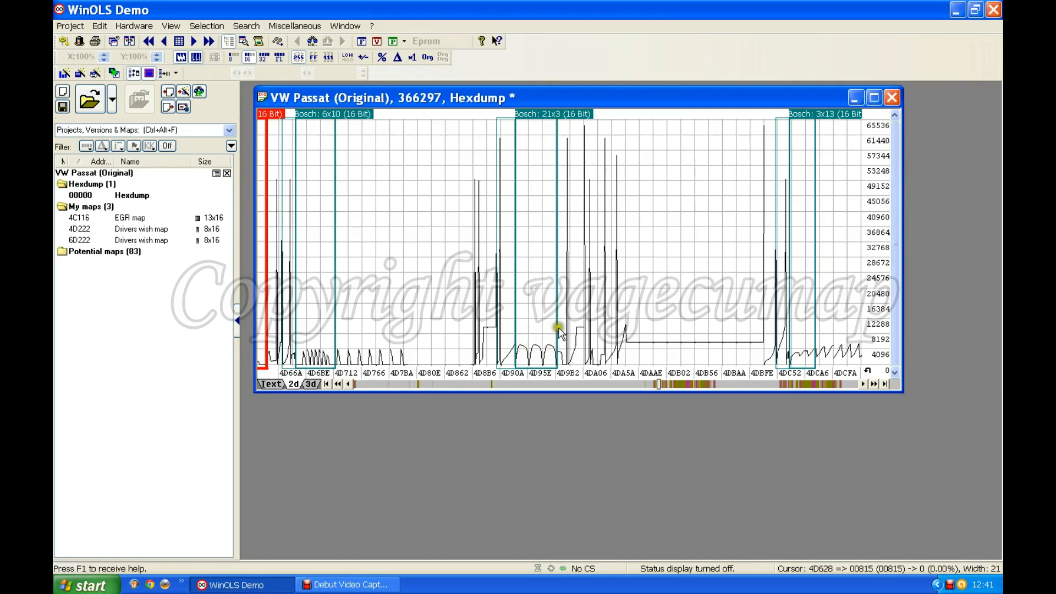
double_click(535, 111)
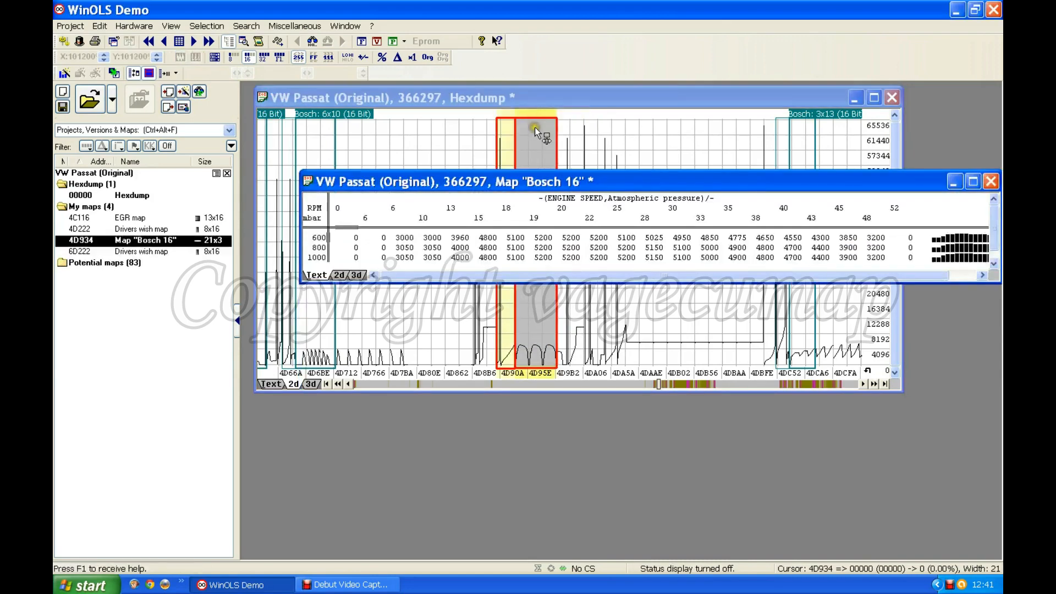
click(540, 312)
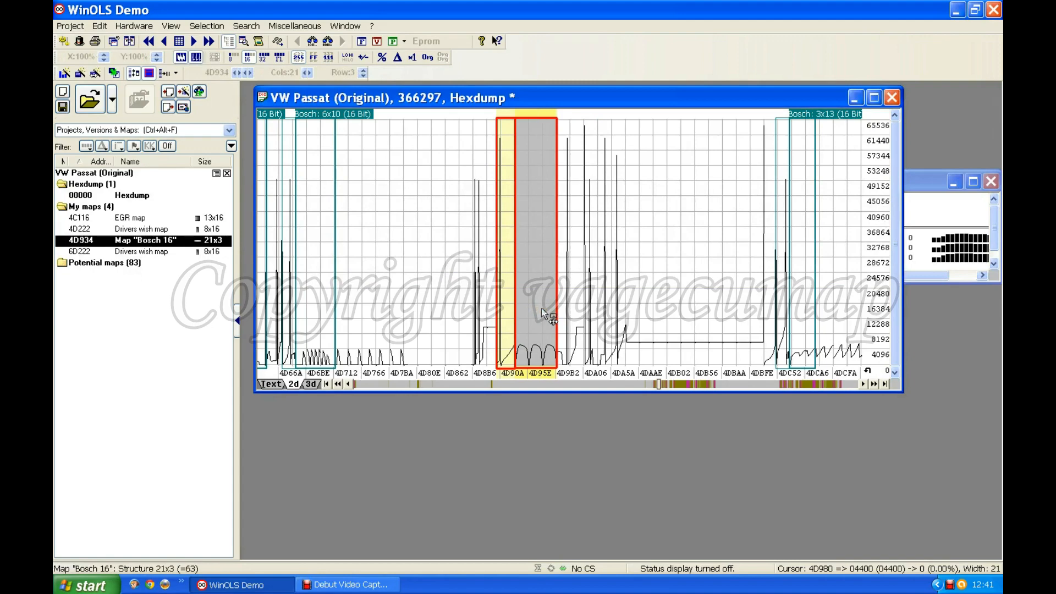
click(541, 308)
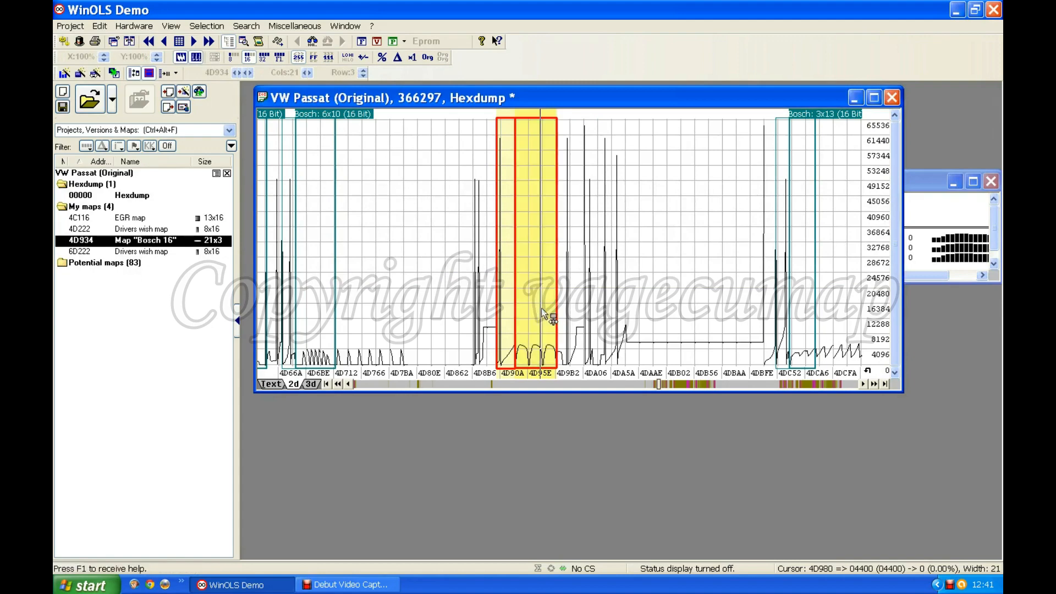
click(923, 180)
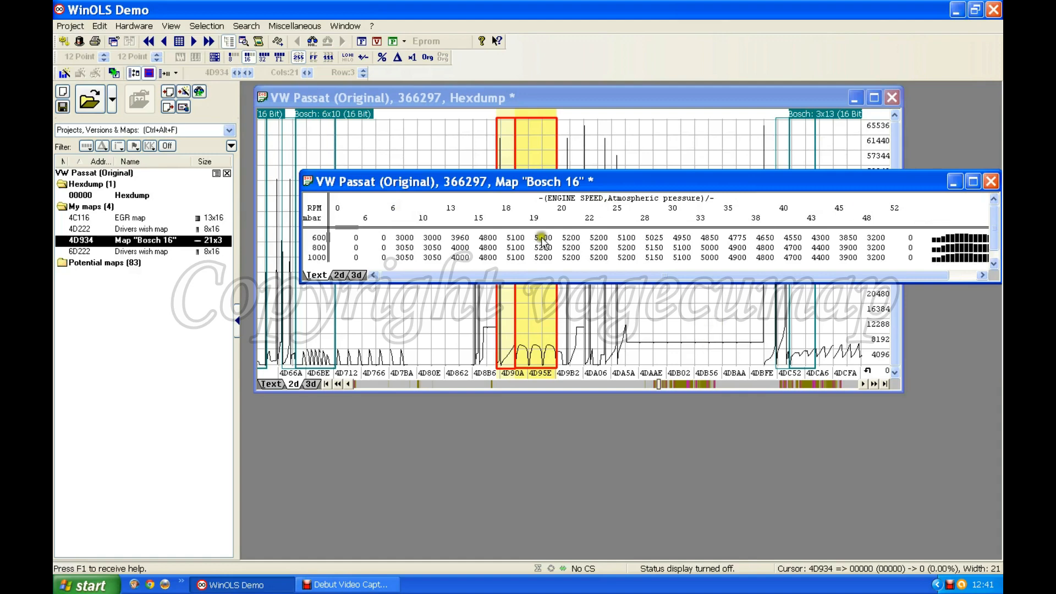
drag(590, 183, 557, 175)
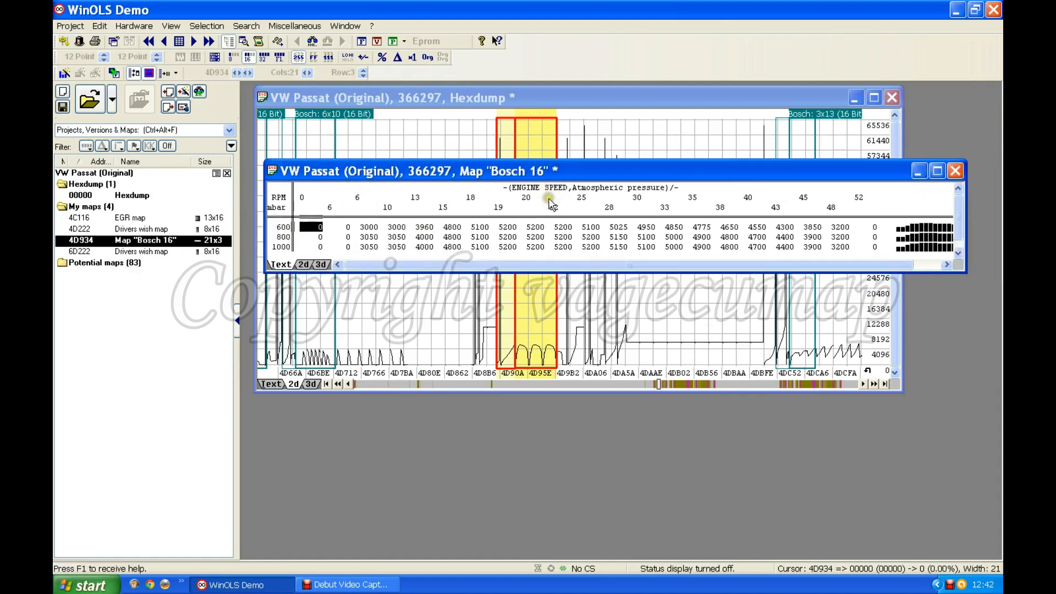
Rename the 21x3 map "Torque limit map" and set its description to I.Q in the map properties
double_click(578, 239)
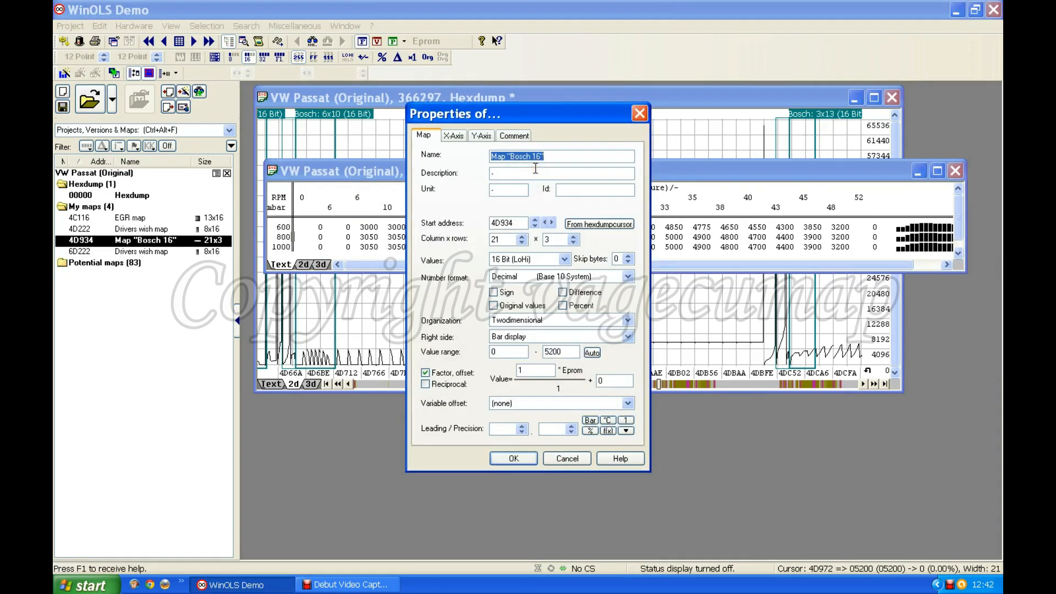
text(Torque limit map)
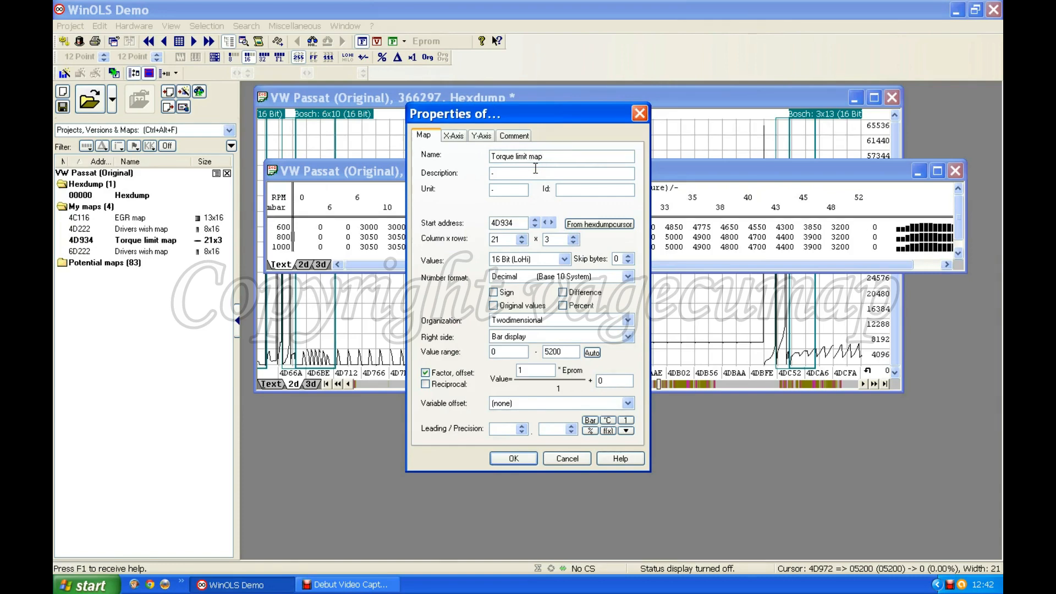
click(502, 170)
key(BackSpace)
text(-)
click(509, 171)
click(502, 173)
text(I.0)
Set the torque limit map's unit to mg/stroke and its value factor to 0.01
click(502, 189)
double_click(503, 188)
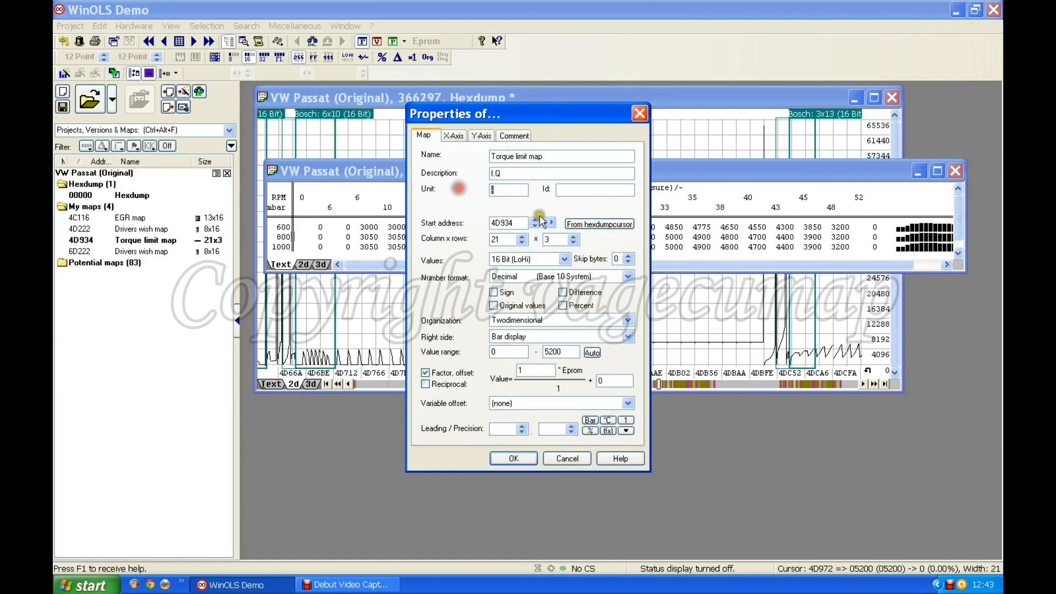
text(mg/stro)
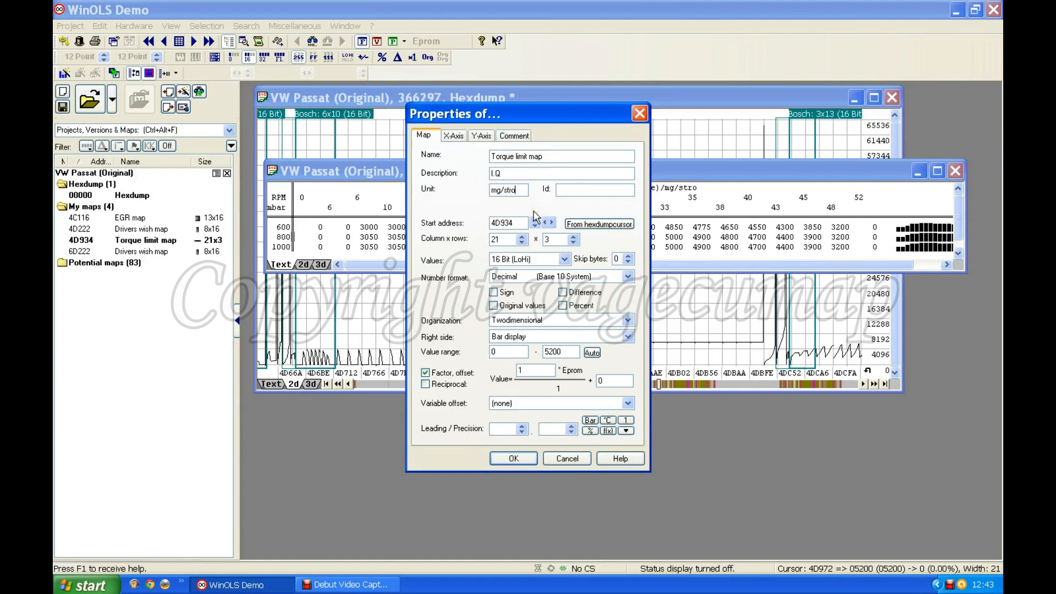
text(ke)
double_click(524, 370)
text(0.01)
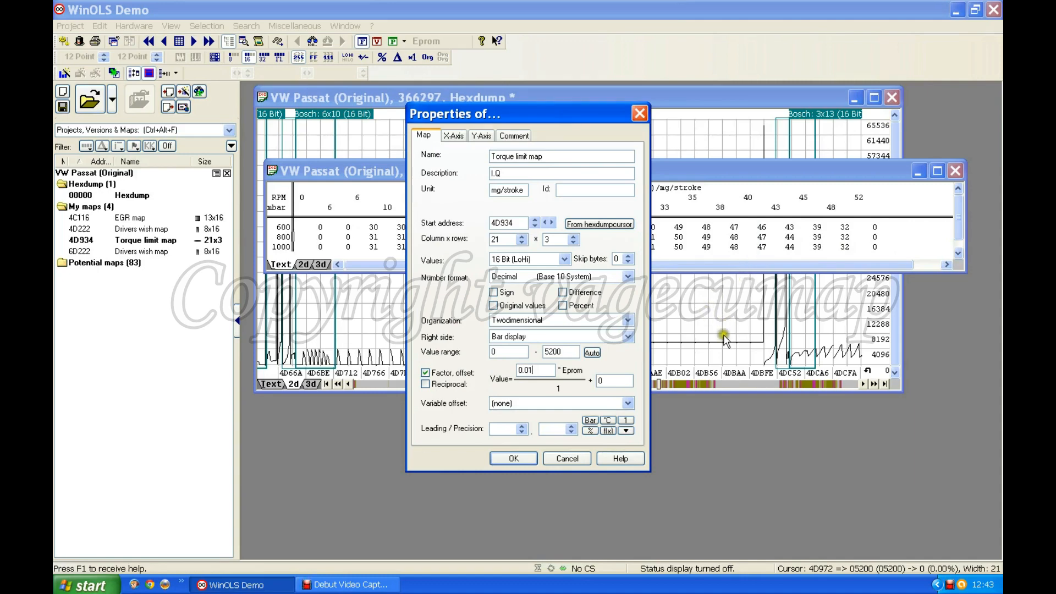
Set the precision of the torque limit map's values to 2 decimals and apply the properties
click(570, 428)
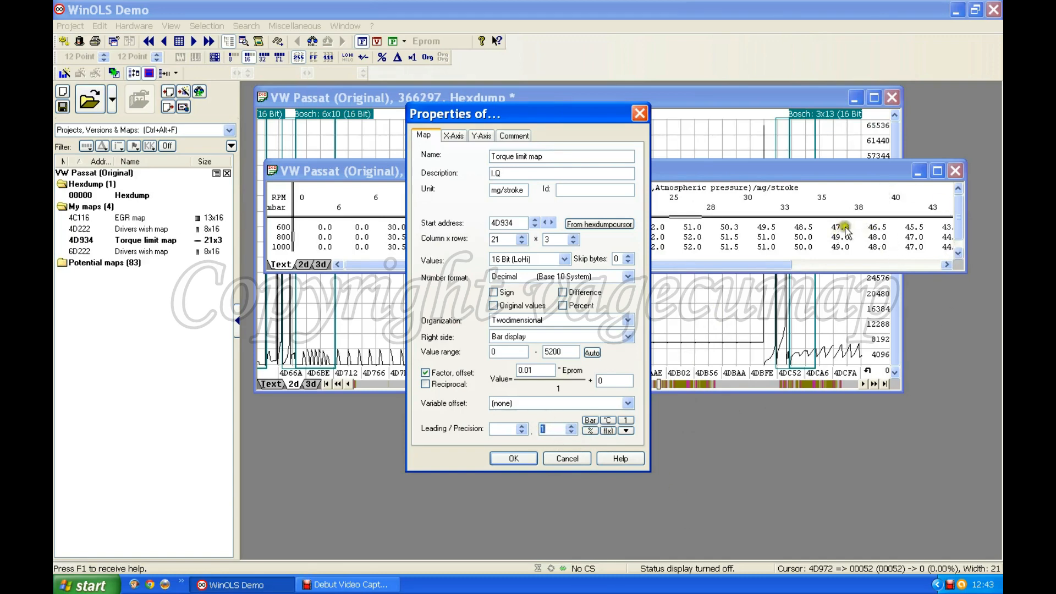
click(573, 430)
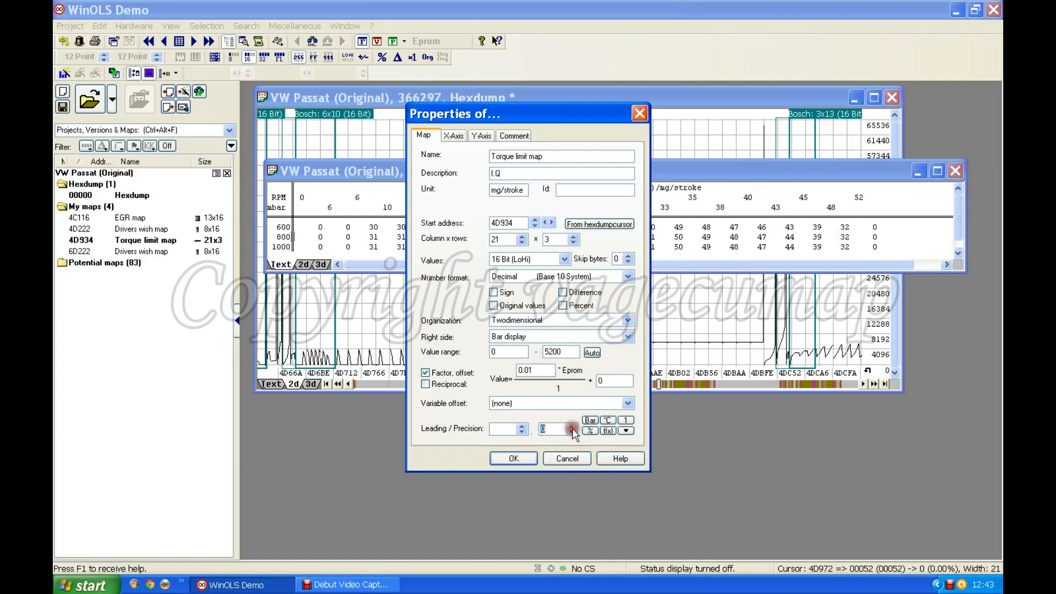
click(572, 426)
click(572, 427)
click(573, 427)
click(571, 427)
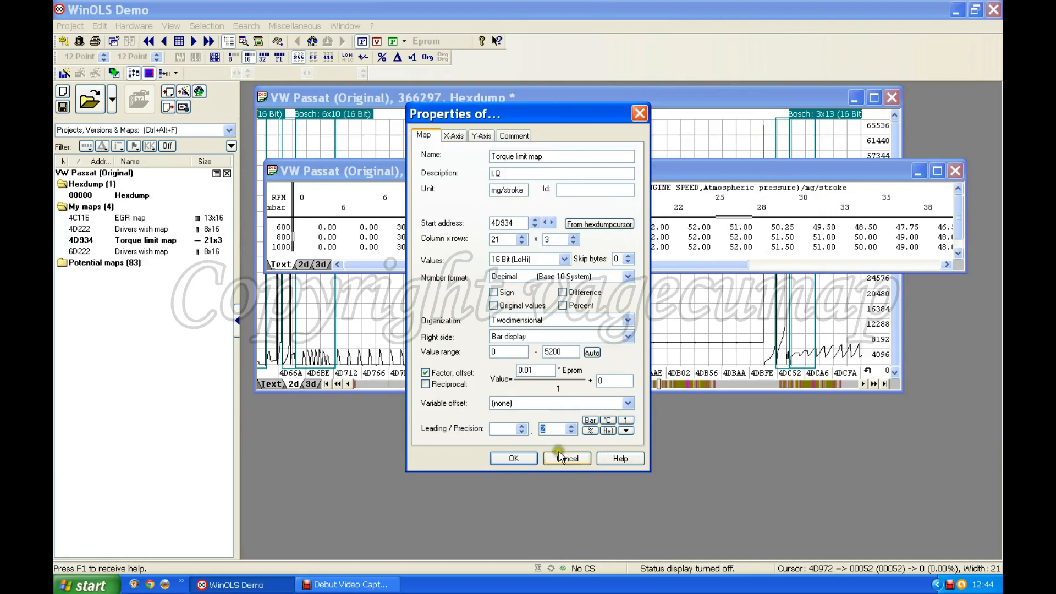
click(513, 459)
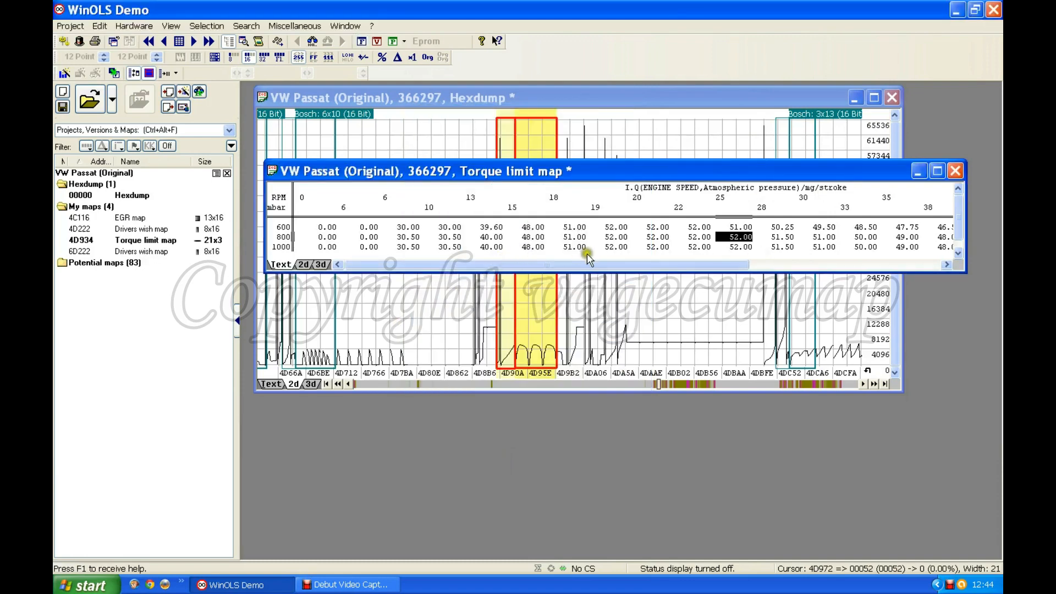
Set the factor of the torque limit map's engine speed X-axis to 1
drag(587, 263, 653, 265)
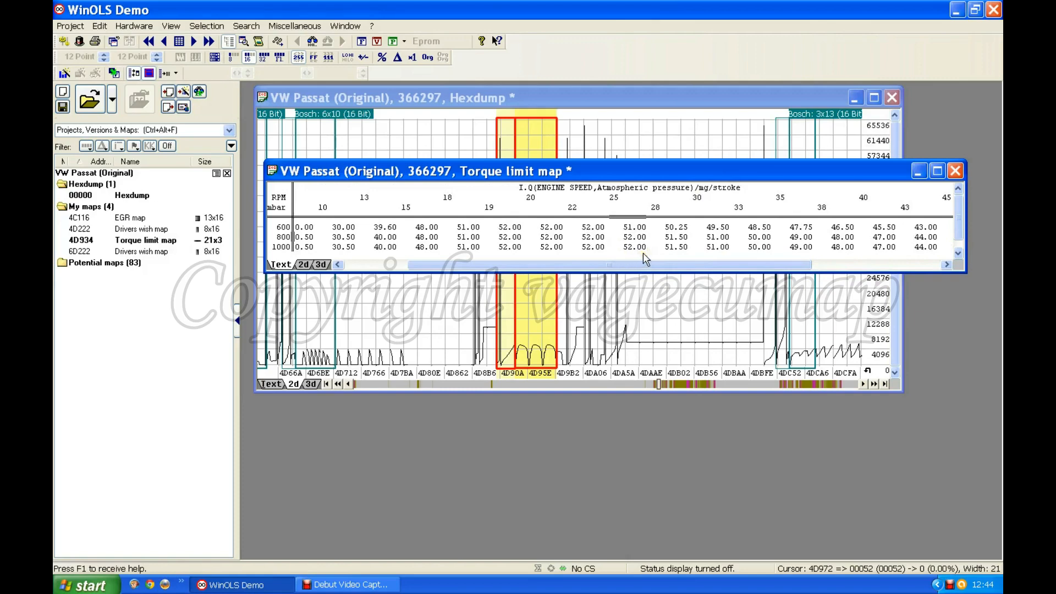
click(124, 219)
mouse_move(575, 265)
mouse_down()
mouse_move(737, 265)
mouse_move(575, 264)
mouse_up()
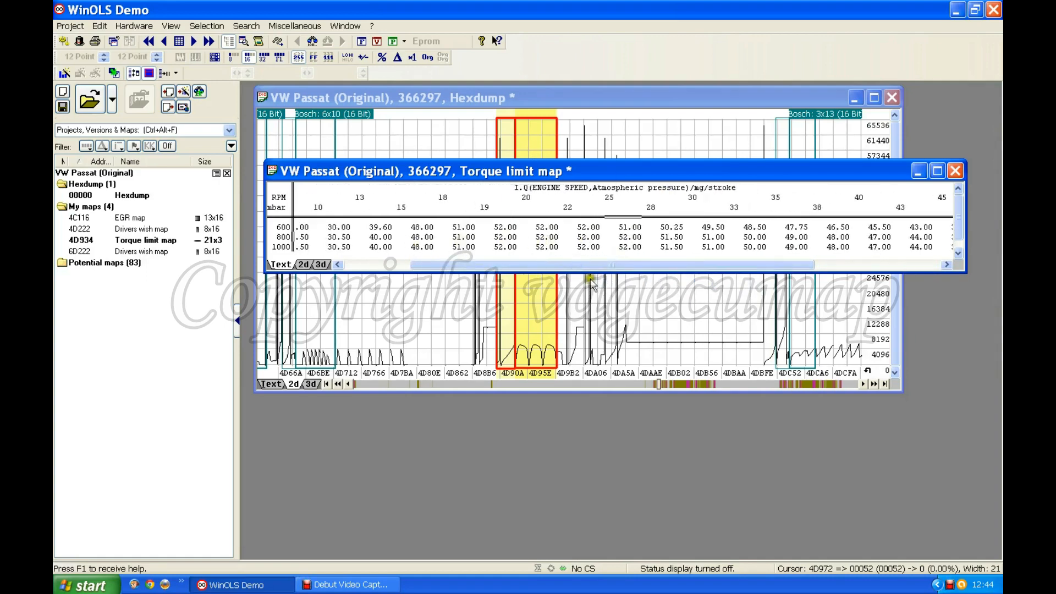
drag(640, 268, 572, 265)
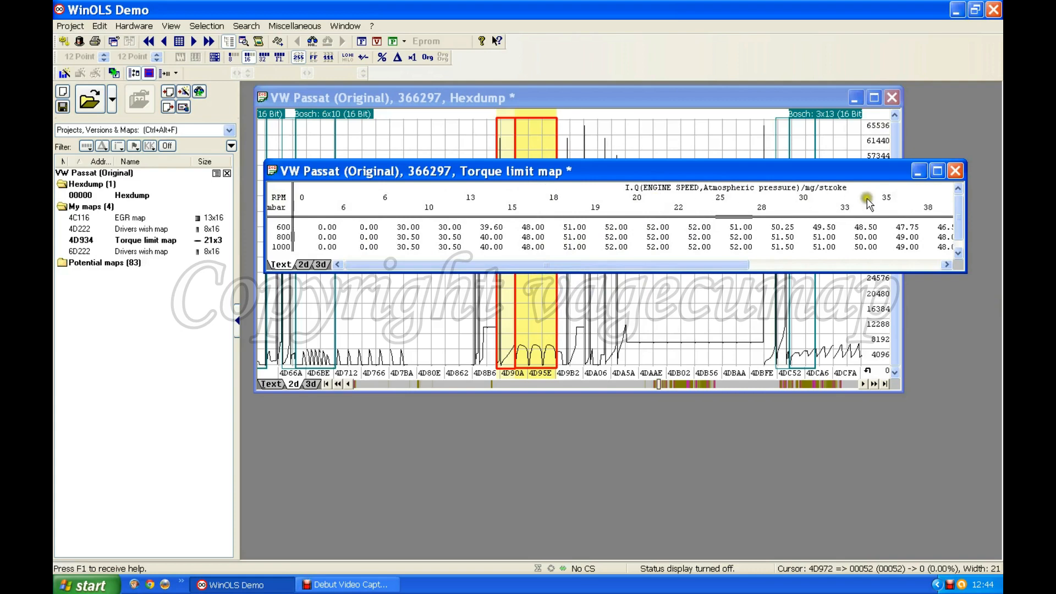
double_click(584, 204)
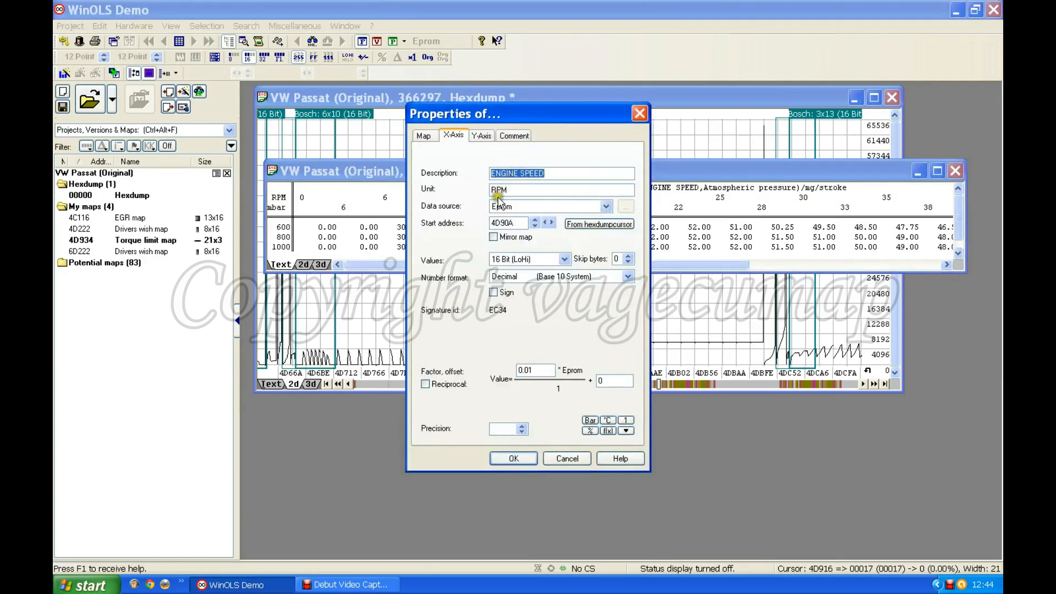
double_click(531, 370)
text(1)
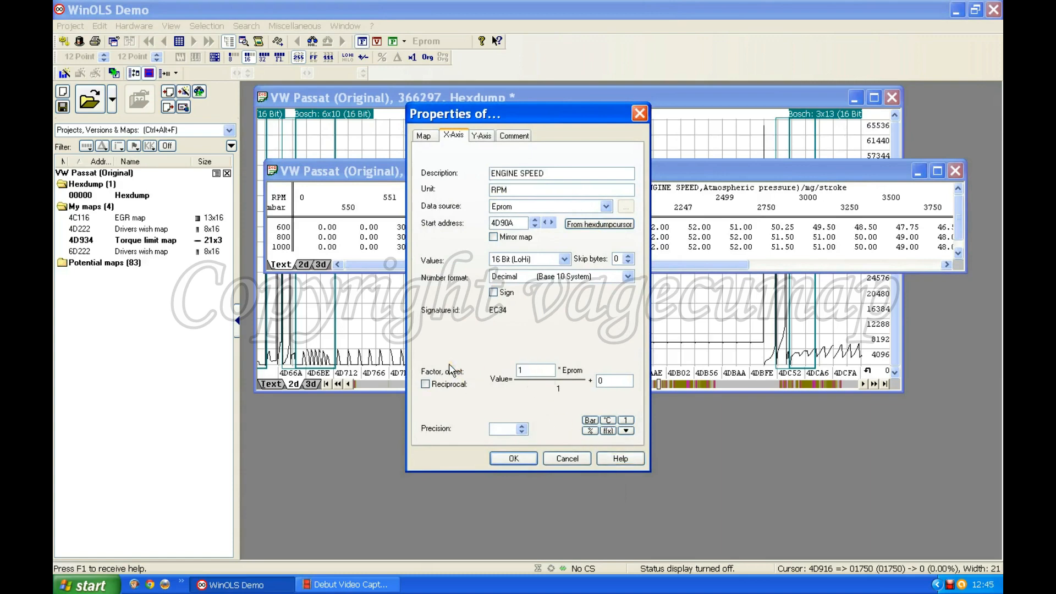
click(513, 457)
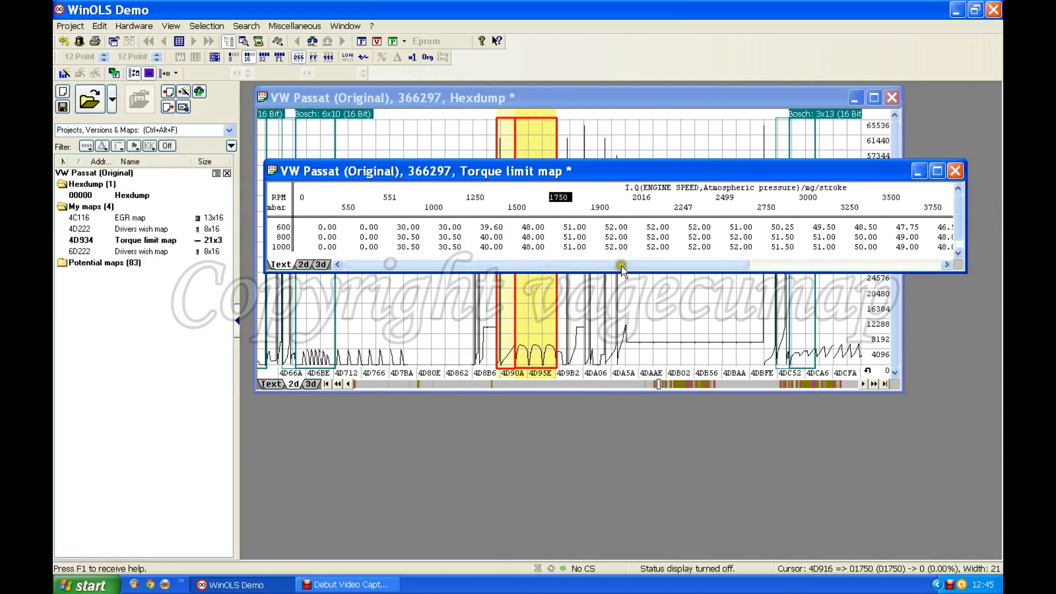
Examine the torque limit map's injection quantities across the full engine speed range and check its atmospheric pressure Y-axis properties
drag(622, 265, 814, 268)
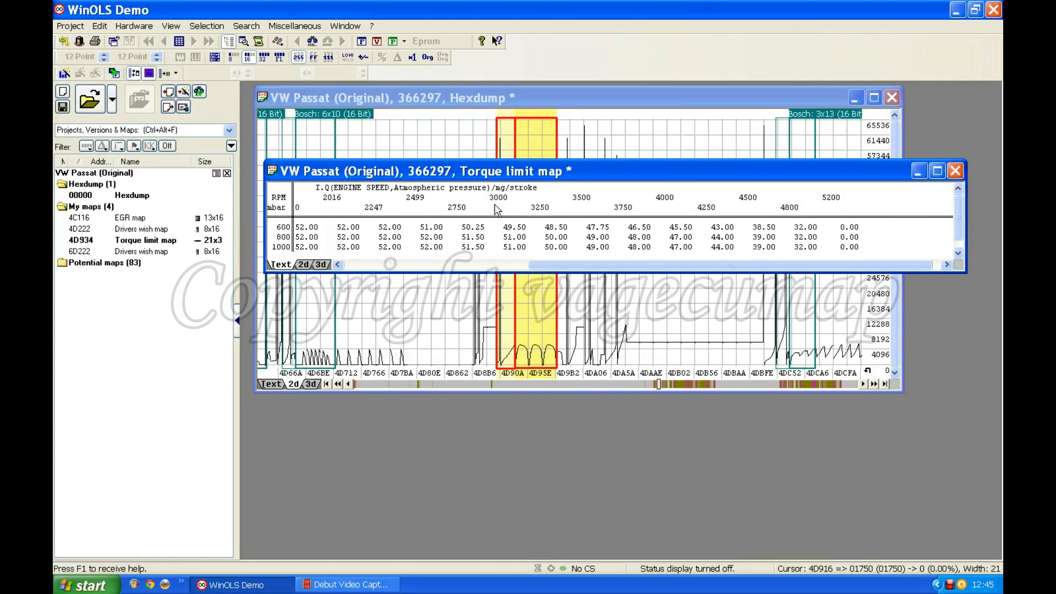
click(761, 264)
drag(762, 264, 753, 267)
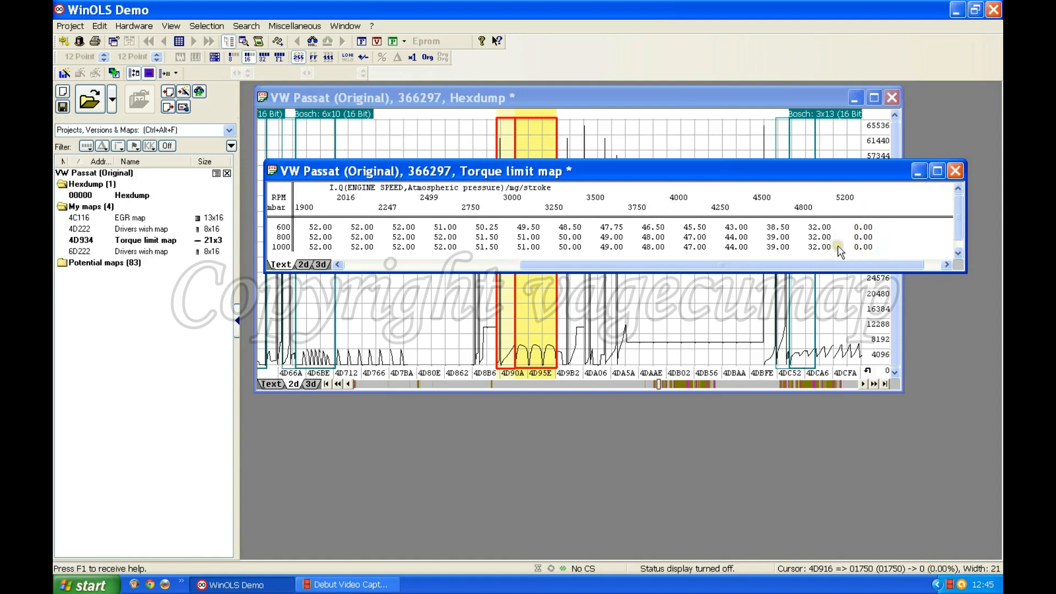
drag(803, 265, 519, 263)
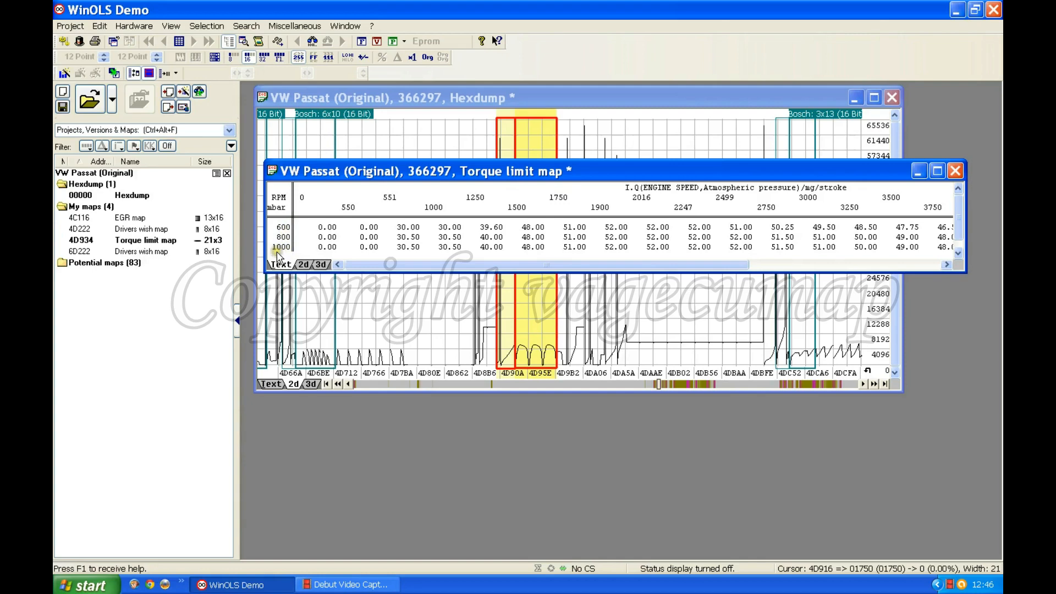
double_click(283, 237)
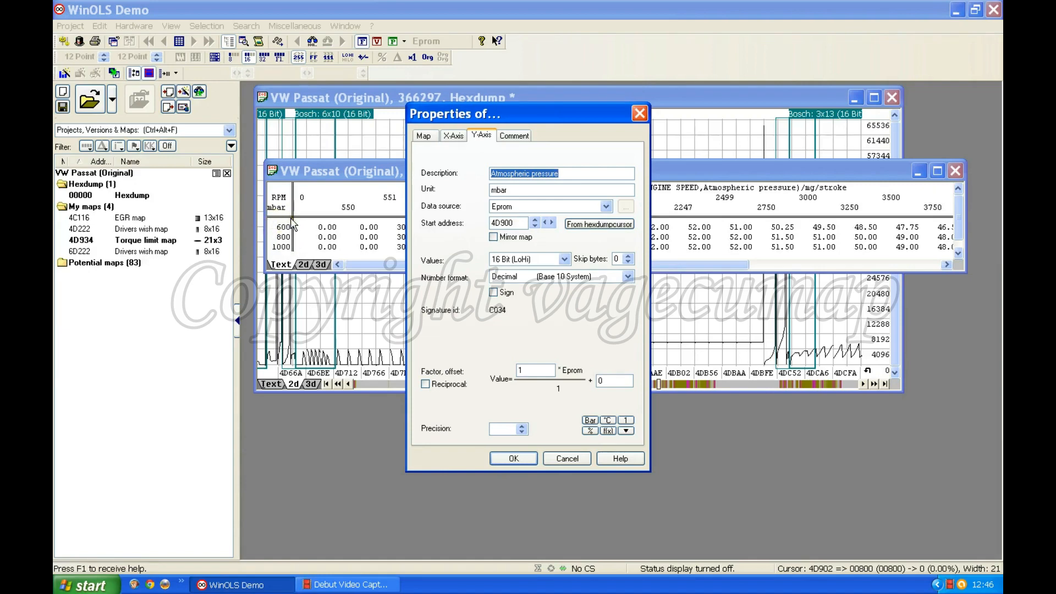
click(514, 458)
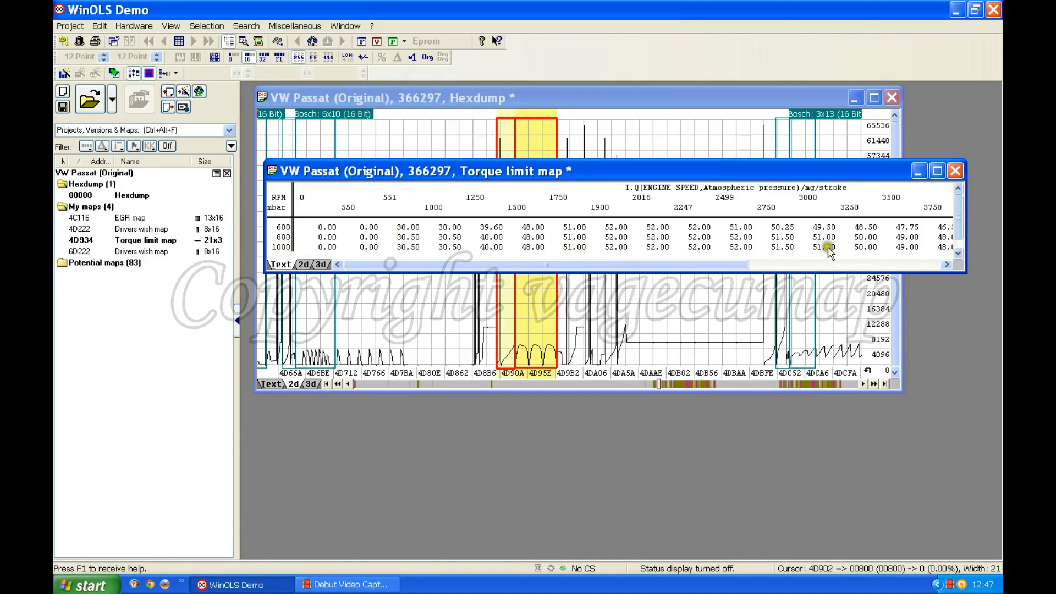
click(719, 269)
drag(688, 264, 912, 275)
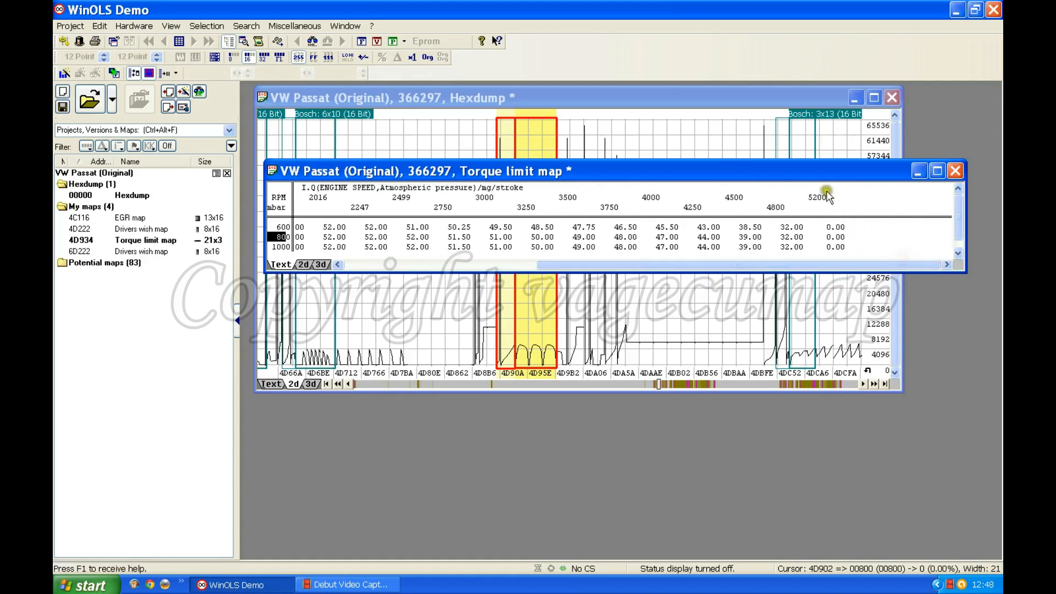